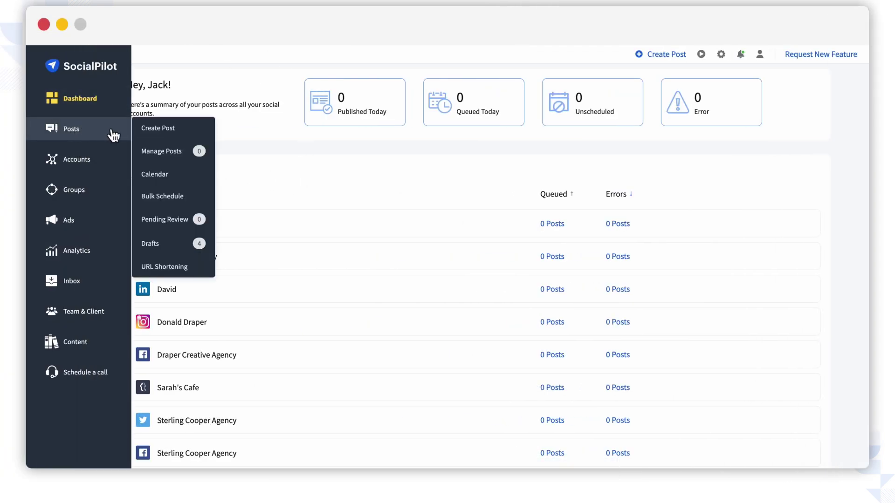
Step: Start a new empty post draft via Posts > Create Post
left_click(157, 130)
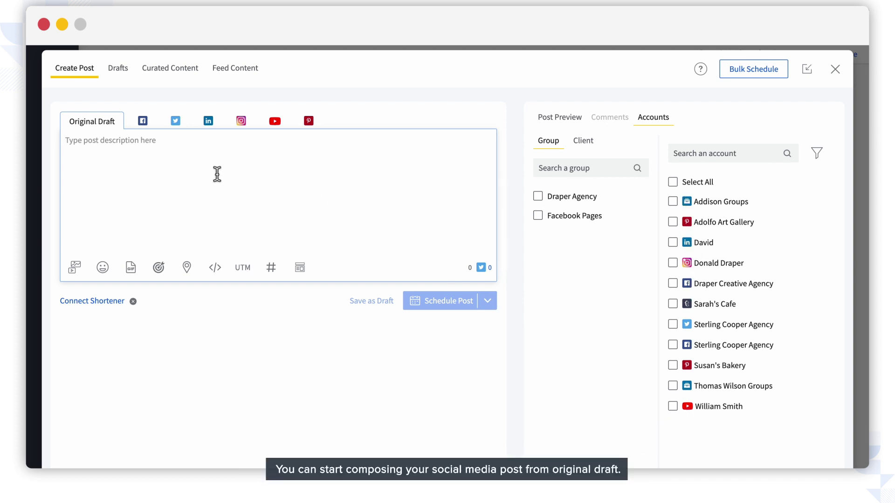
Step: Write the three-line, 265-character description promoting SocialPilot's features in the Original Draft
left_click(137, 158)
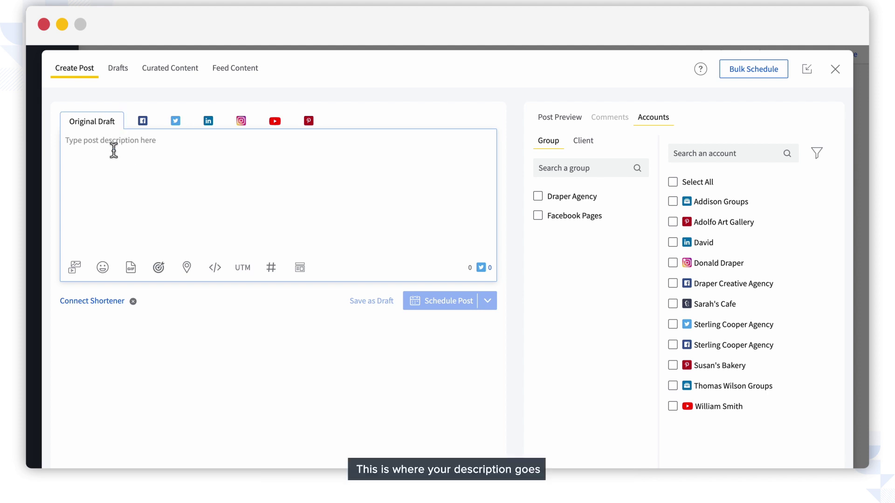
type("Looking for the best social media management tool online? Enter SocialPilot - complete with its rich portfolio of features like publishing, bulk scheduling as well as analytics and White Label Solutions! A complete package for all your social media needs, isn't it?")
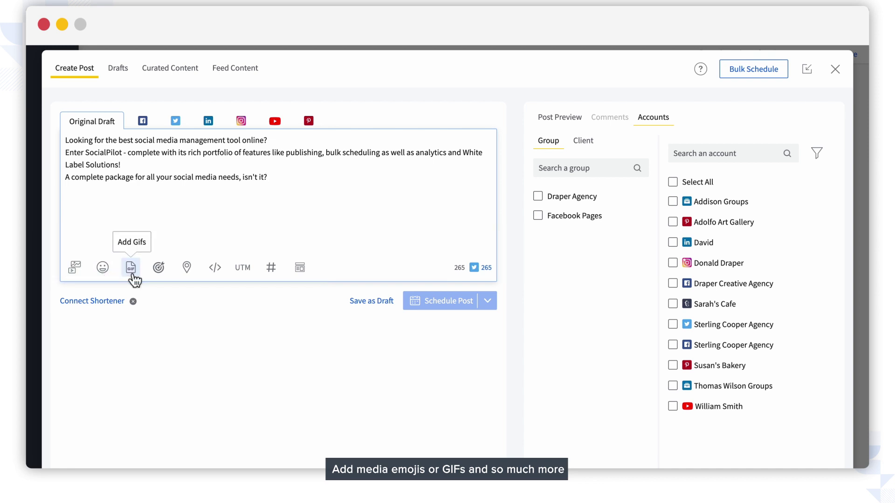
Step: Upload Leaders.png from the computer as the post's badge image
left_click(74, 267)
left_click(108, 358)
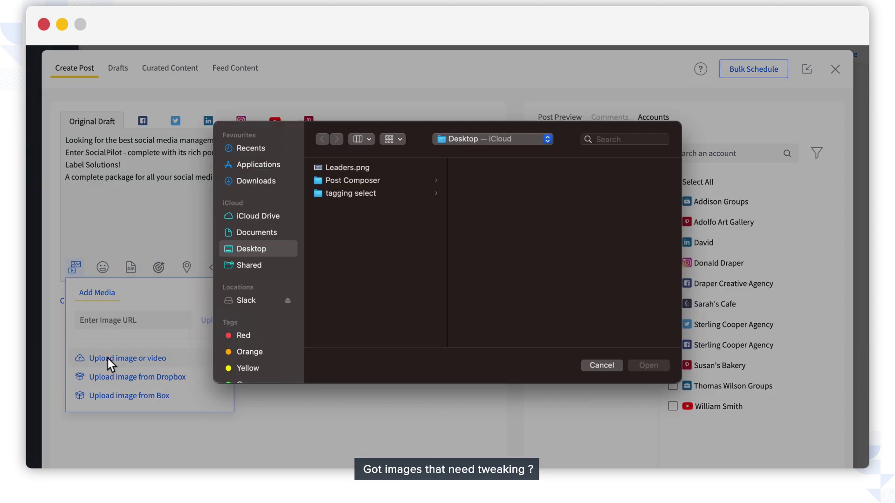
left_click(347, 179)
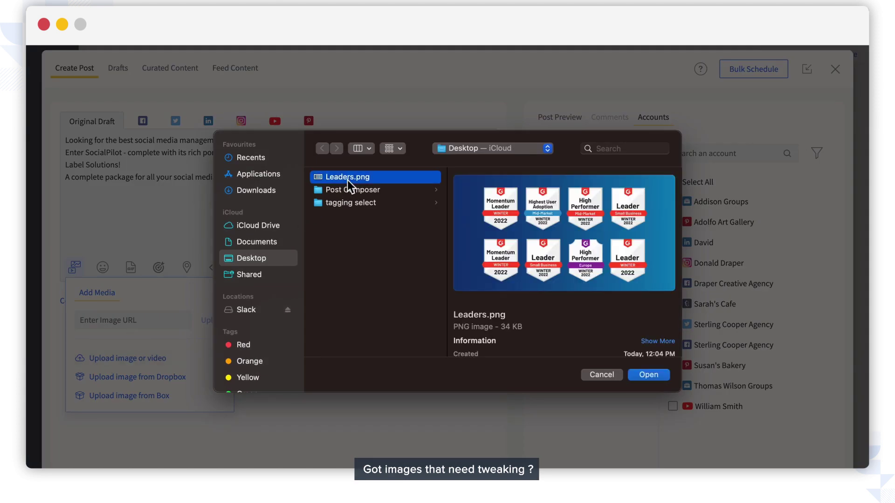
left_click(649, 375)
left_click(123, 413)
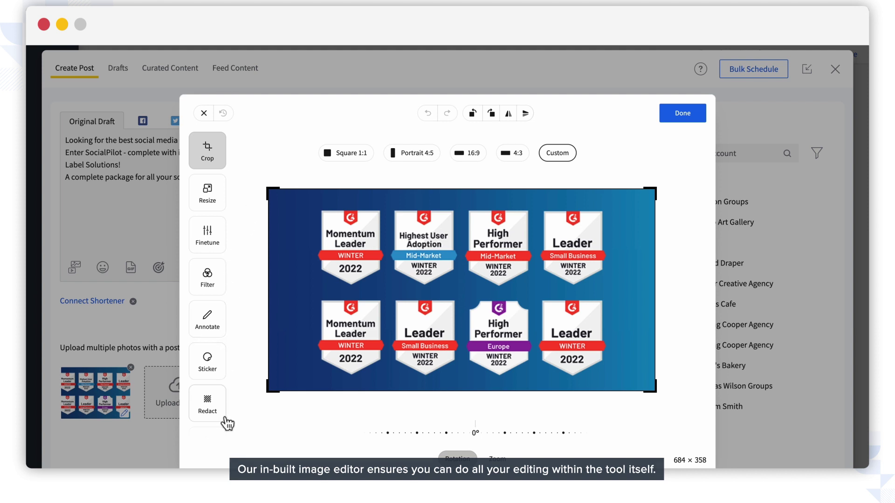
Step: Finish the image edit, shorten Twitter's text to 184 characters, and view YouTube's version
left_click(674, 124)
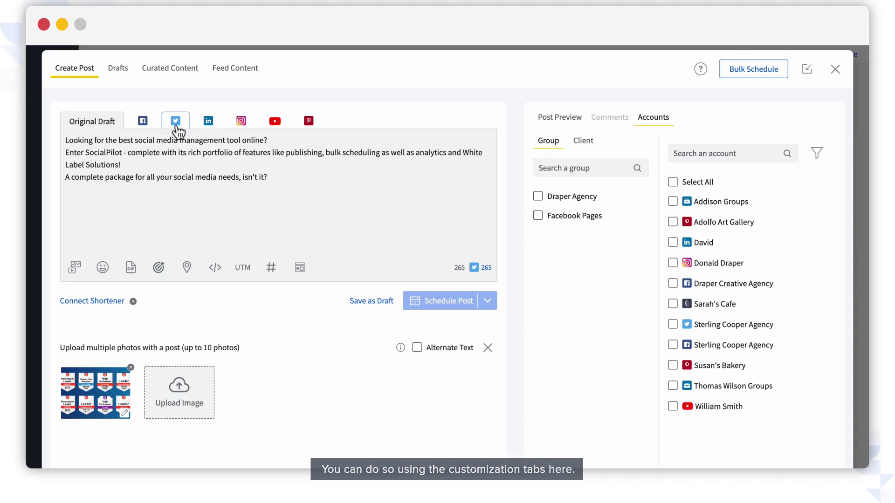
left_click(175, 125)
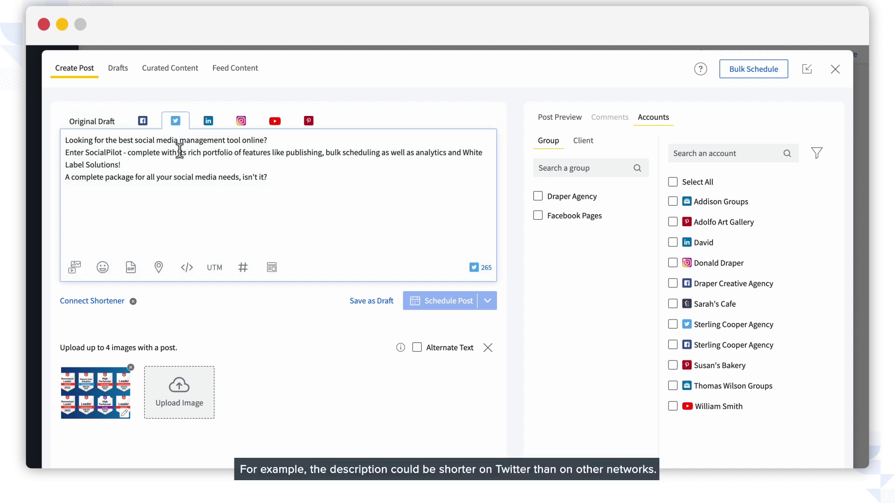
left_click_drag(271, 179, 82, 145)
type("Looking for the best social media management tool online? Enter SocialPilot - complete with its rich portfolio of features making it a complete package for all your social media needs.")
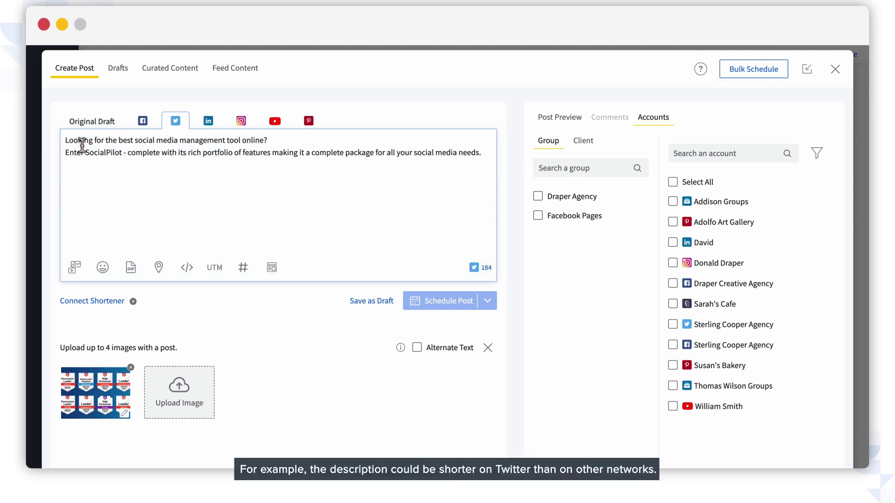
left_click(283, 131)
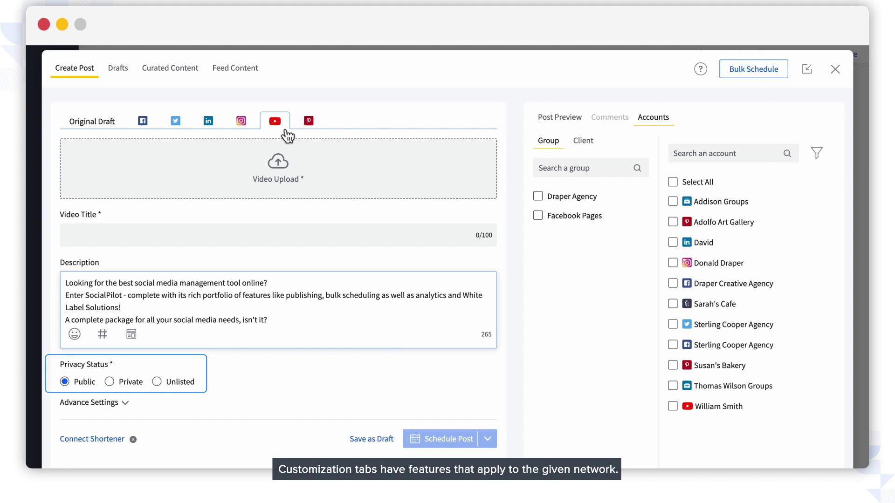
Step: Add an Instagram first comment inviting readers to sign up for a free trial
left_click(254, 131)
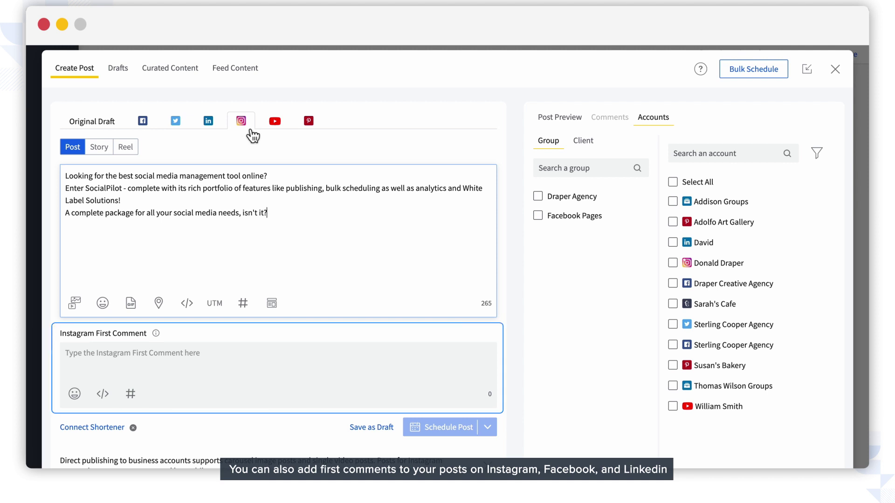
left_click(125, 358)
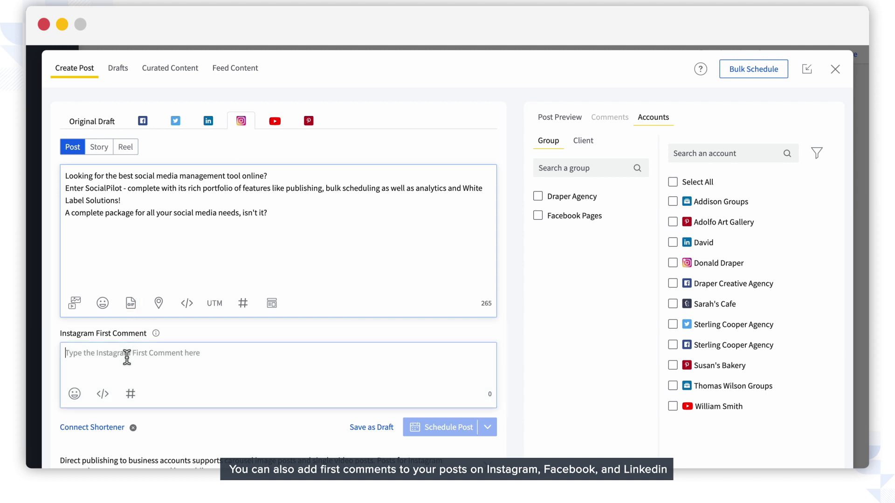
type("Like what you see? Sign up for a free SocialPilot trial now!")
left_click(194, 424)
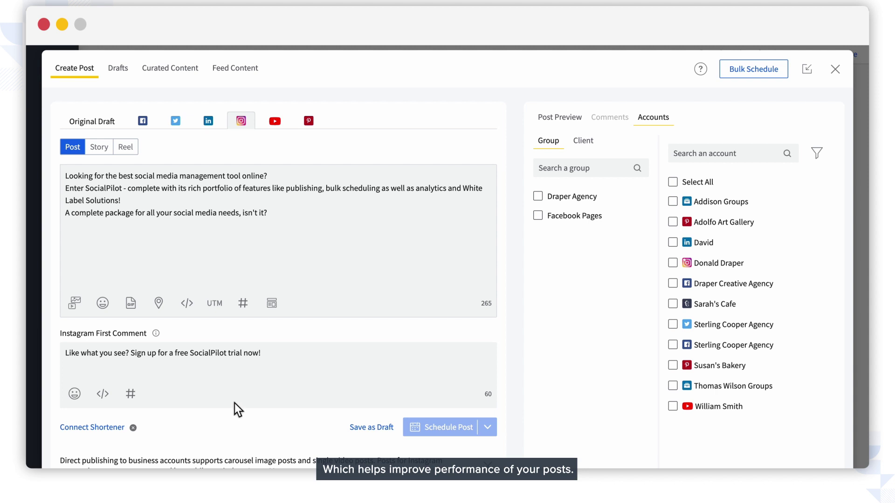
Step: Select Addison Groups, David and the whole Draper Agency group, five accounts in total
left_click(674, 202)
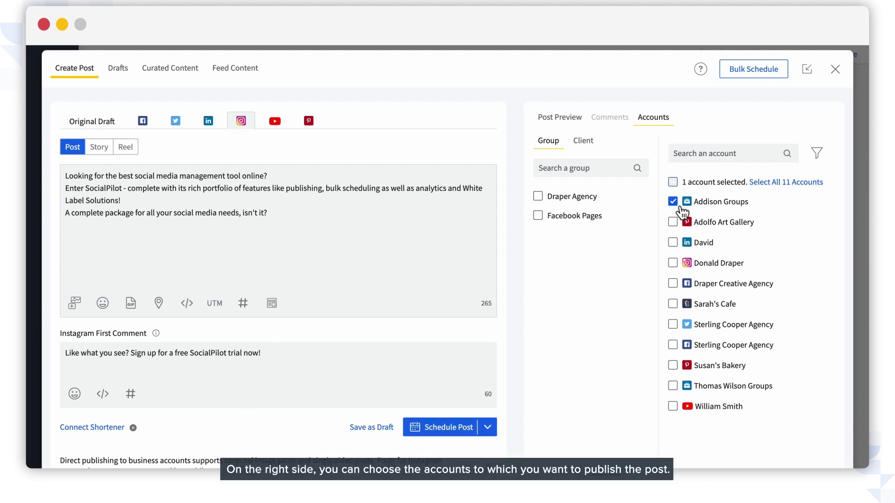
left_click(675, 242)
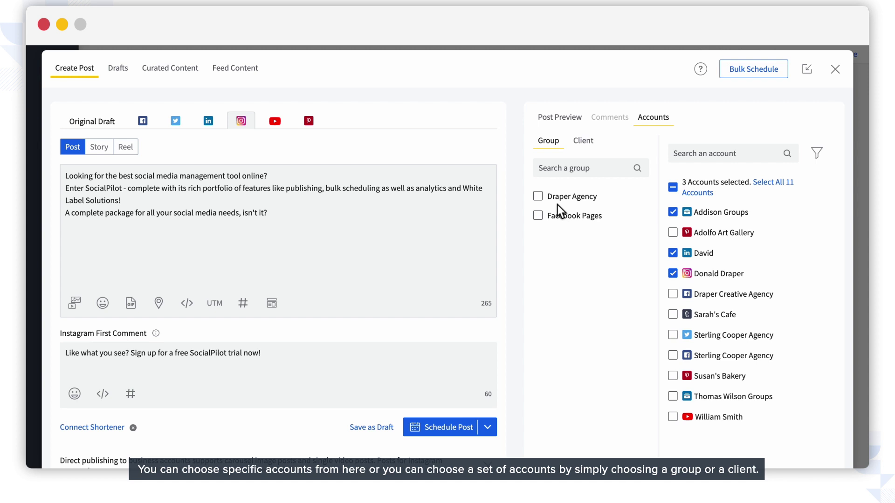
left_click(538, 198)
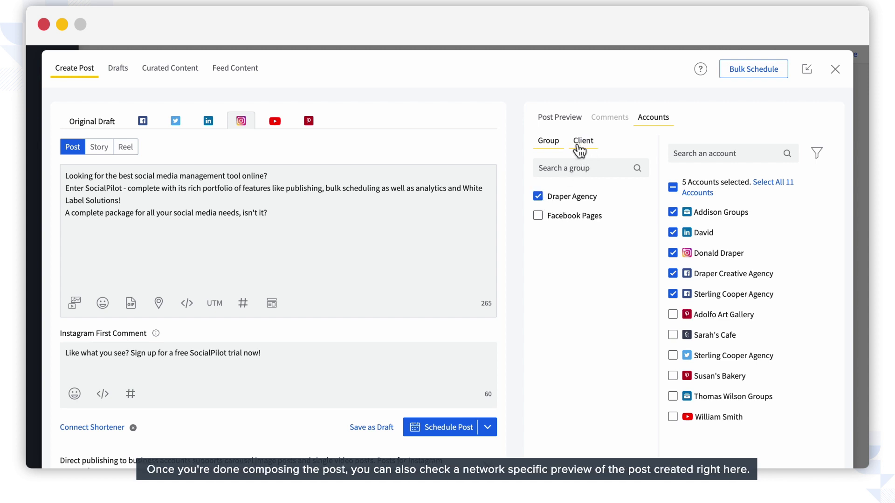
Step: Preview the post as Twitter renders it, then as LinkedIn renders it
left_click(572, 119)
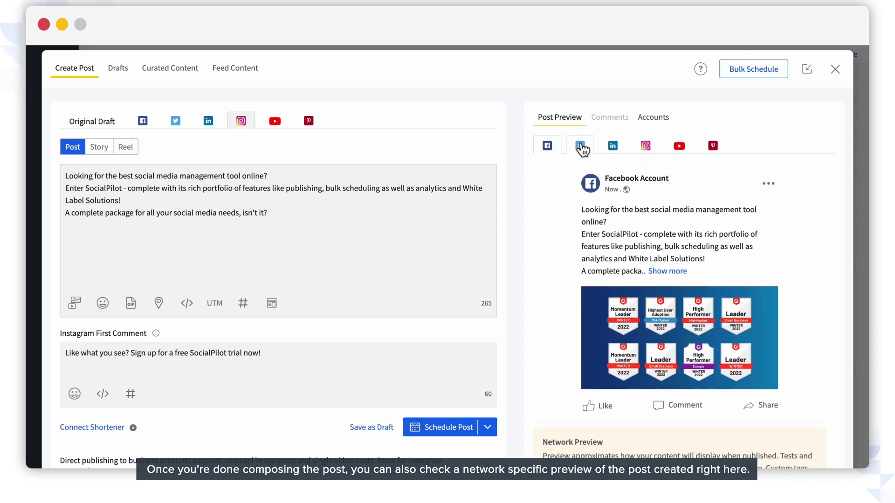
left_click(581, 147)
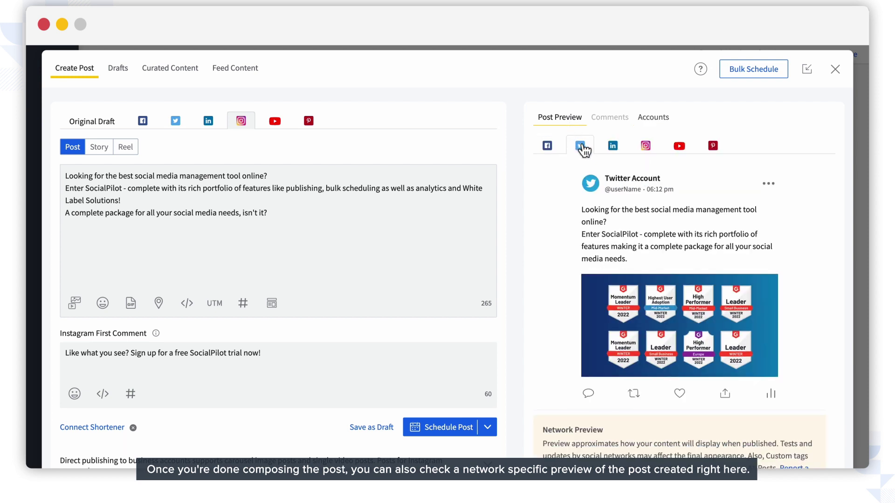
left_click(615, 148)
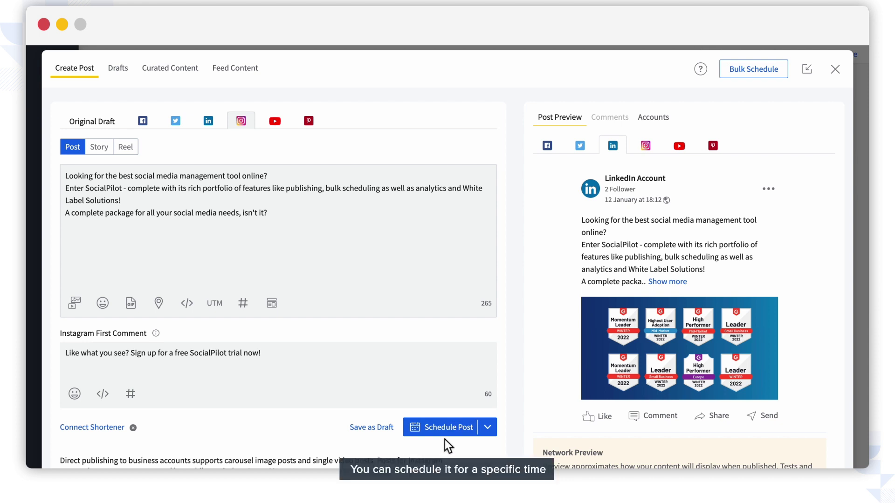
scroll(450, 441, "down", 1)
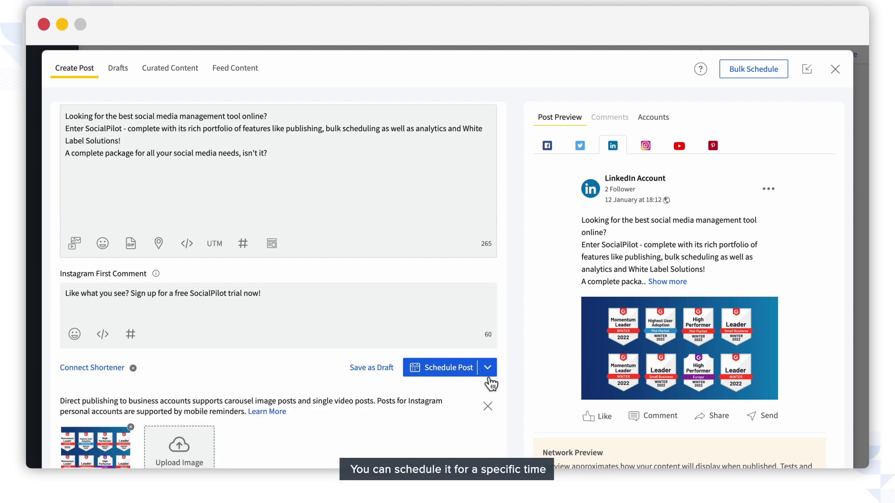
Step: Check the Schedule Post options, then close the composer, keeping the post as a draft
left_click(487, 370)
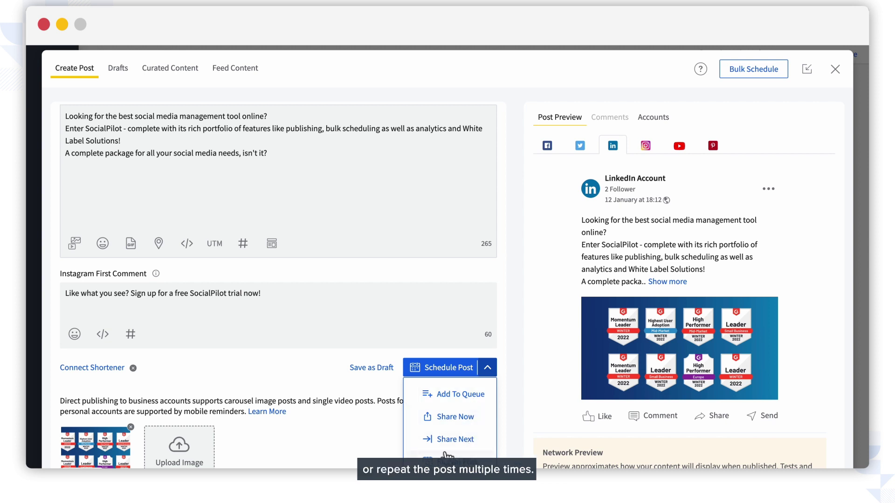
left_click(381, 445)
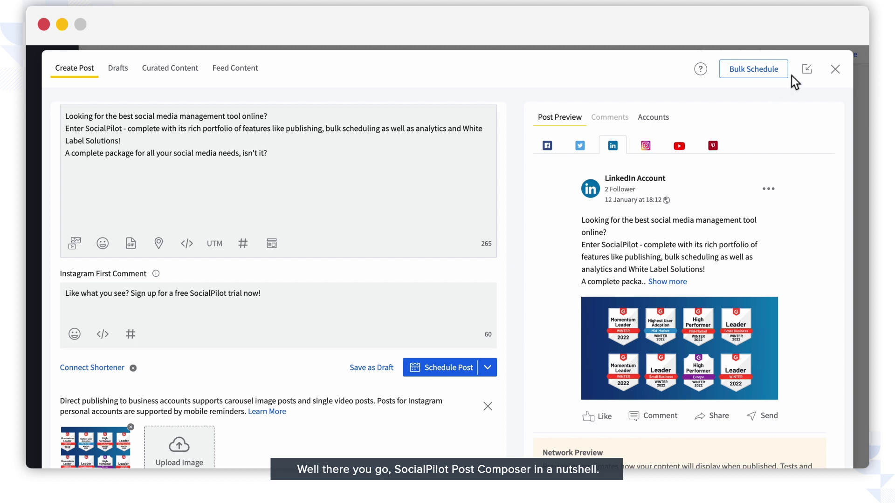
left_click(835, 70)
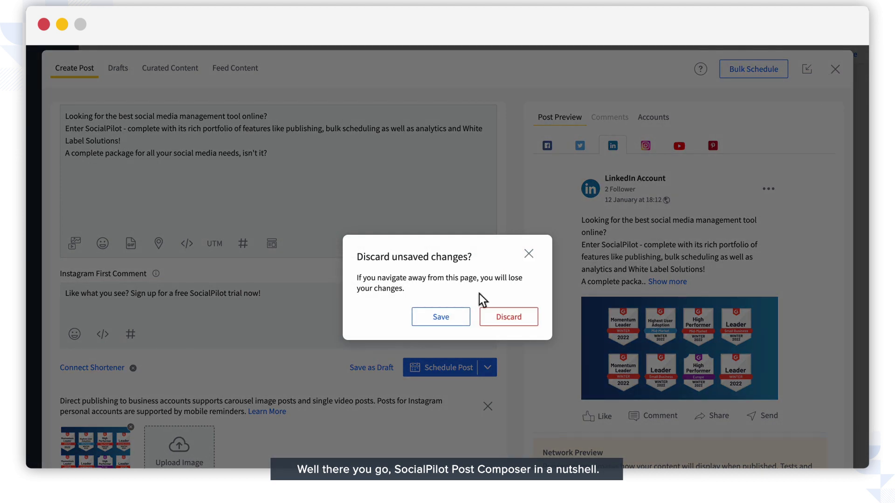
left_click(458, 319)
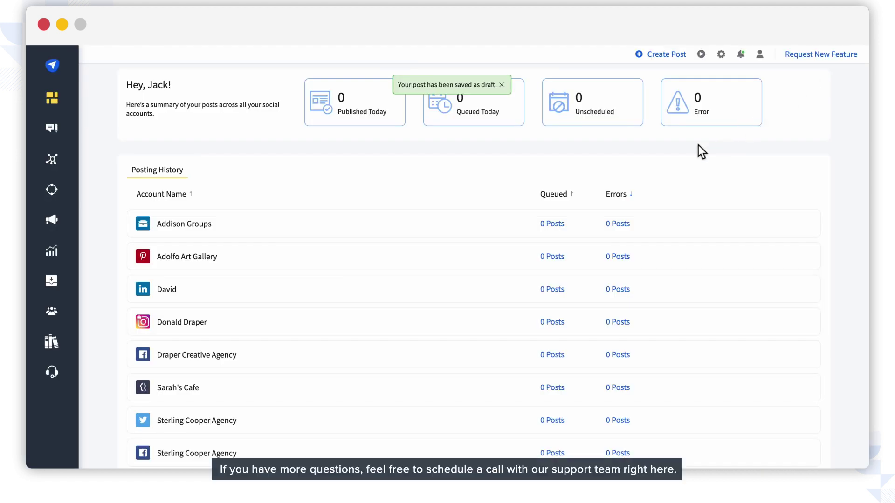
Step: Open the booking calendar for a 30-minute Technical Support call
left_click(62, 375)
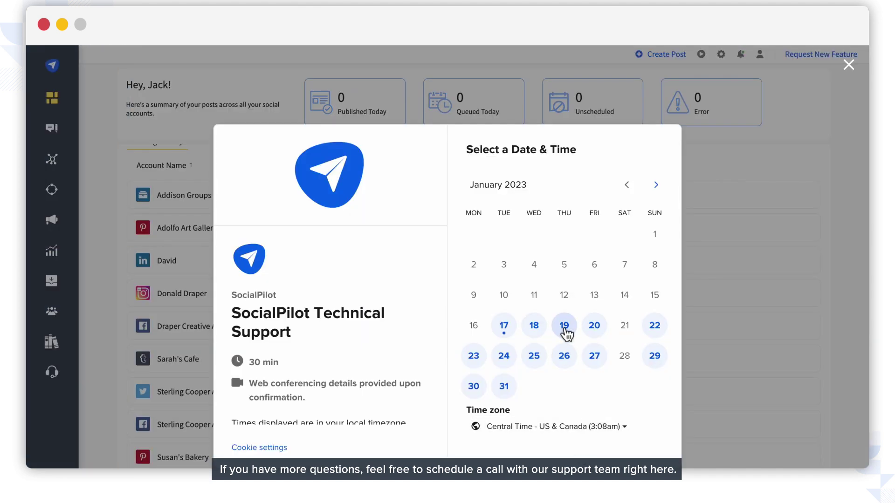